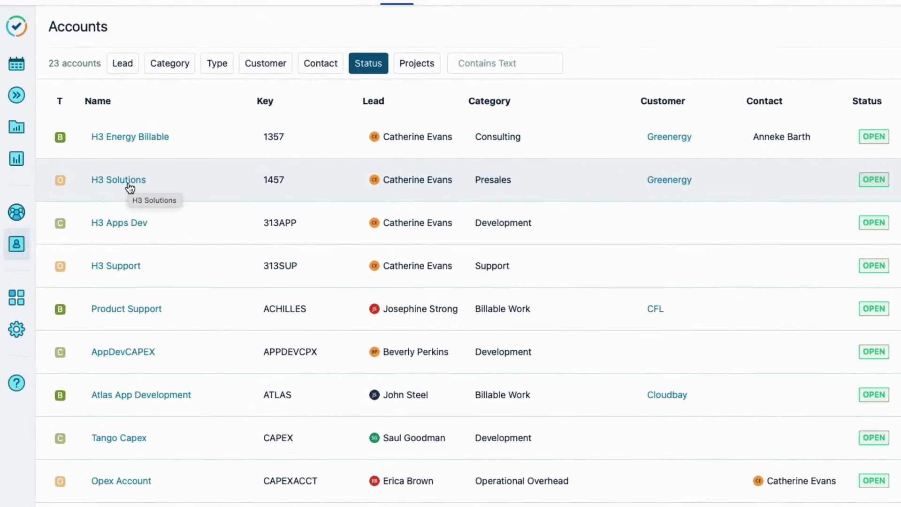
Start a new Logged Time report filtered to the customer Greenergy
left_click(18, 169)
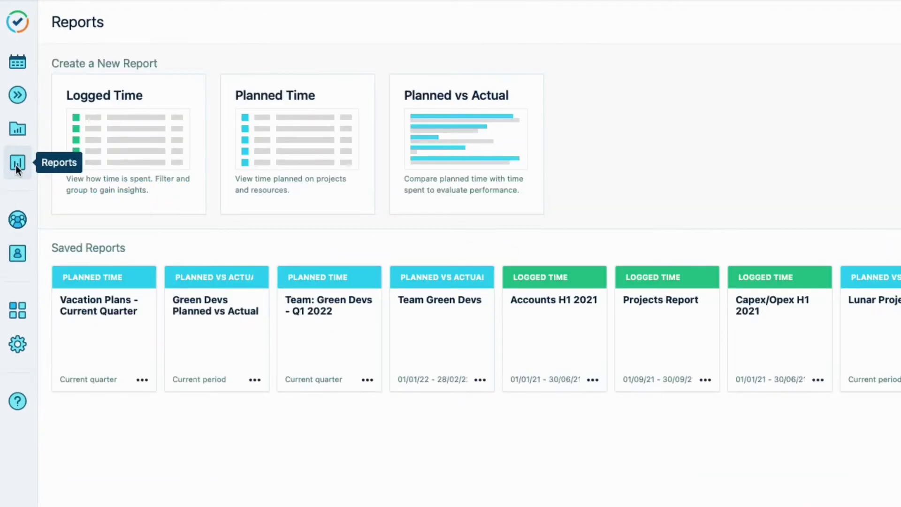
left_click(135, 138)
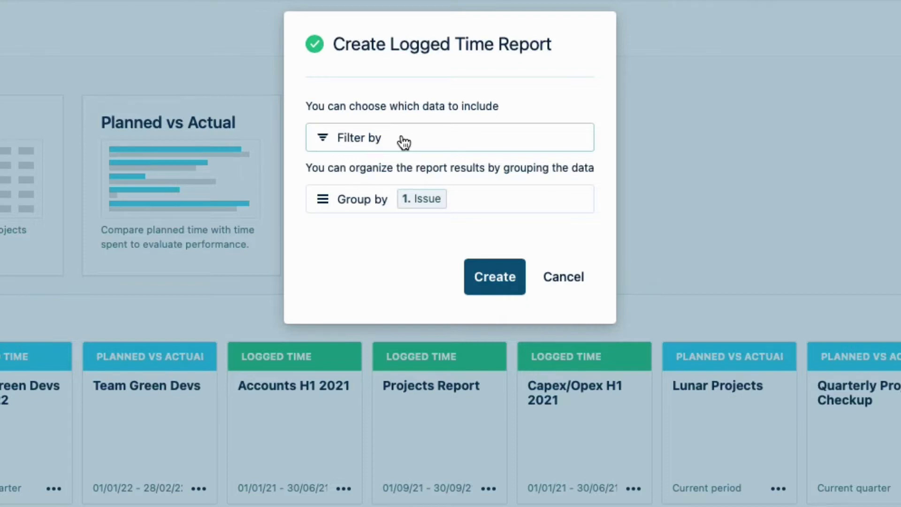
left_click(402, 141)
left_click(422, 390)
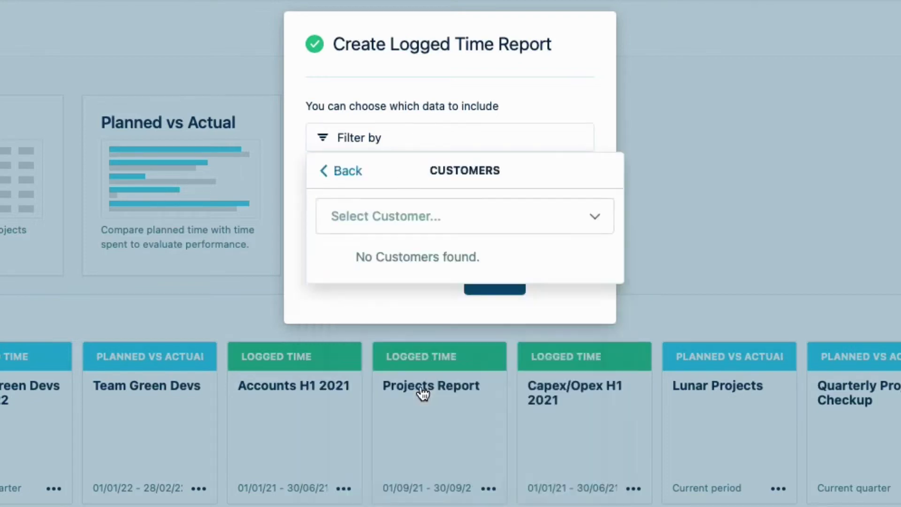
left_click(341, 366)
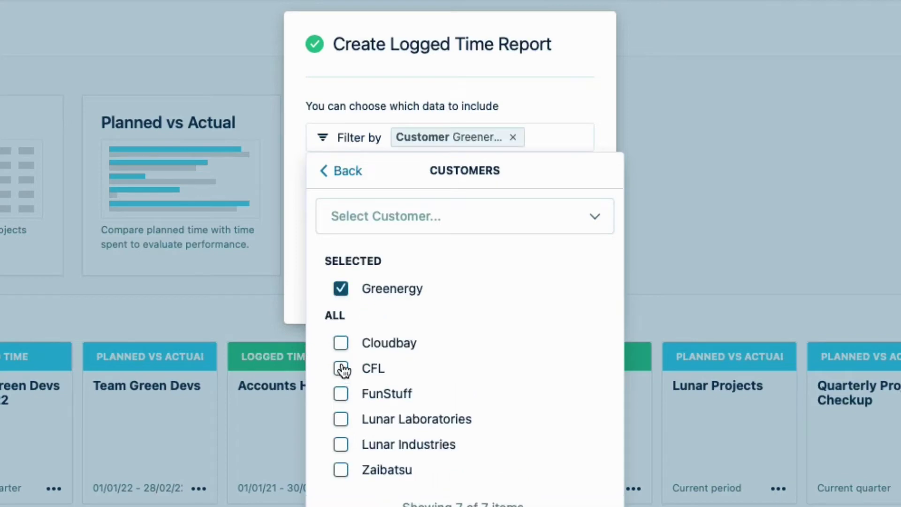
left_click(334, 171)
left_click(300, 181)
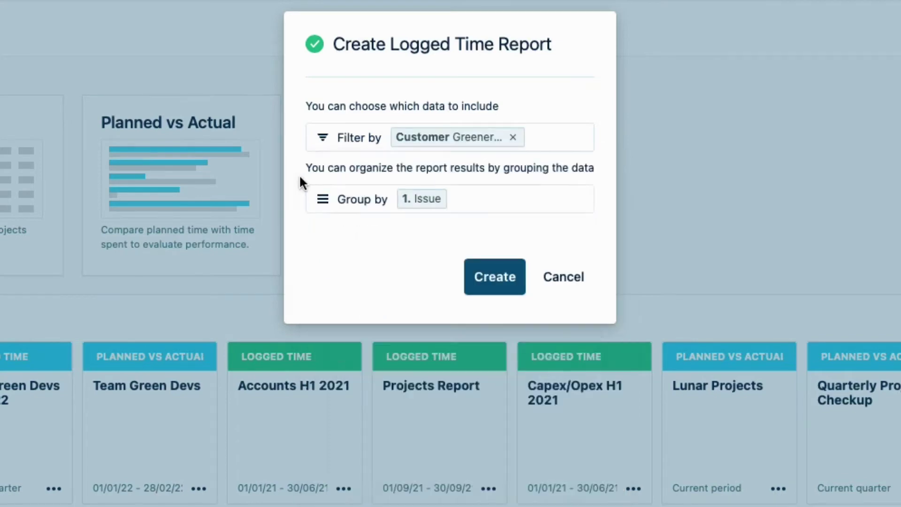
Group the report by Account, then Project, then Issue, and create it
left_click(477, 203)
scroll(478, 203, "down", 4)
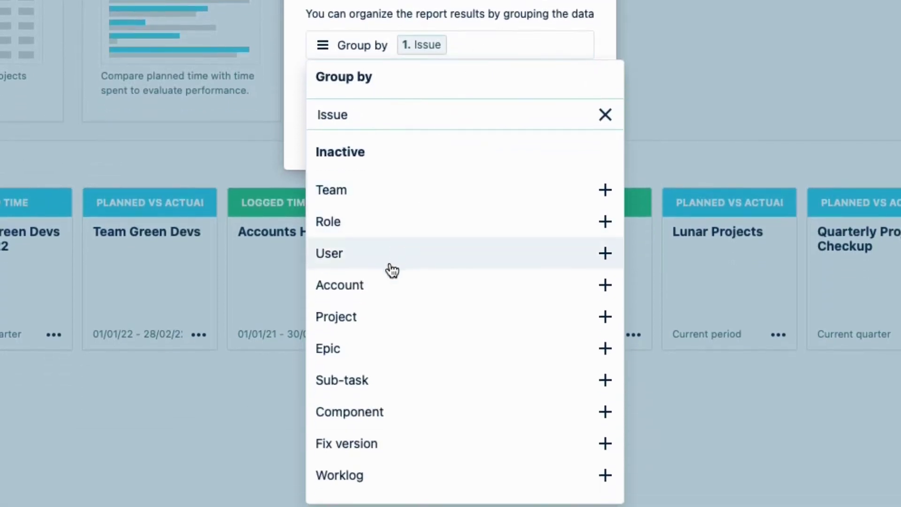
left_click(383, 292)
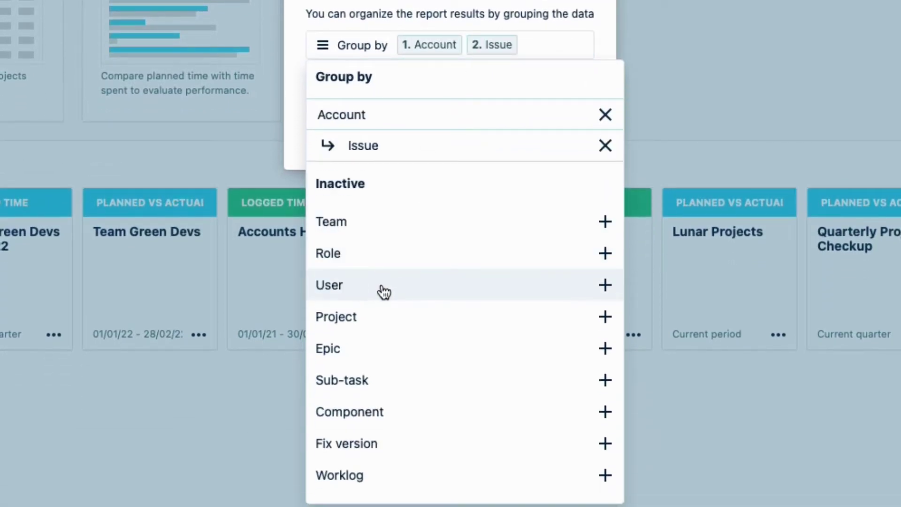
left_click(389, 324)
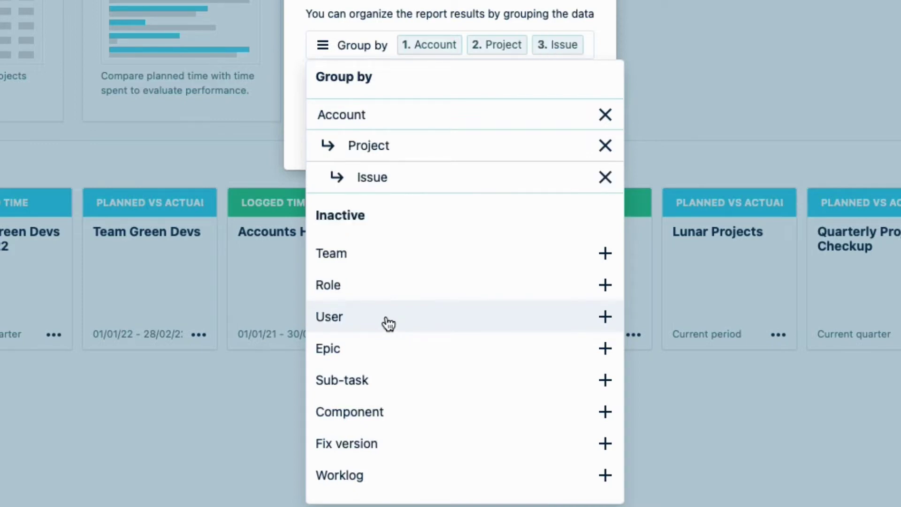
left_click(294, 296)
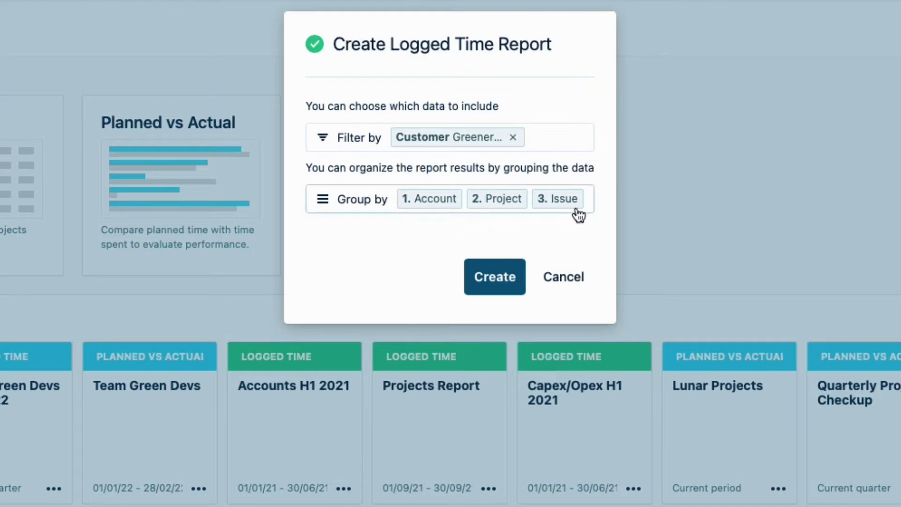
left_click(496, 281)
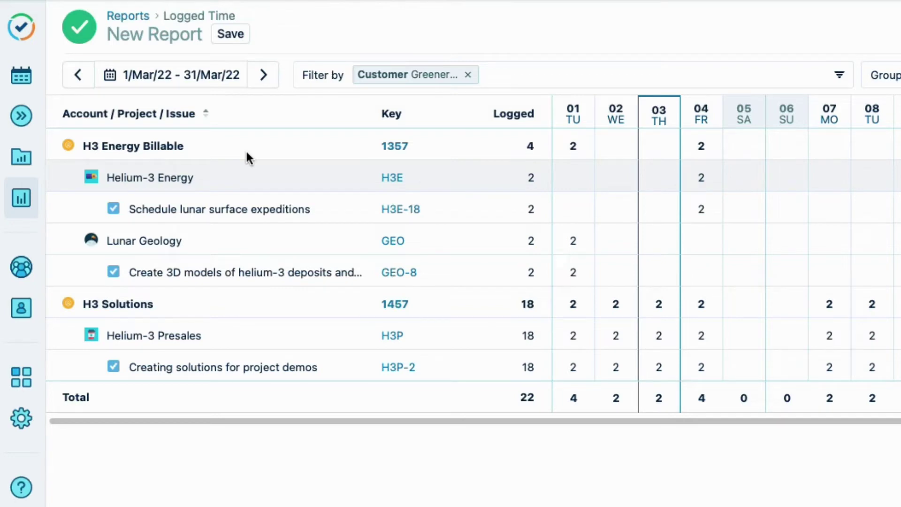
Set the report's date range to last month, 1–28 February 2022
left_click(175, 81)
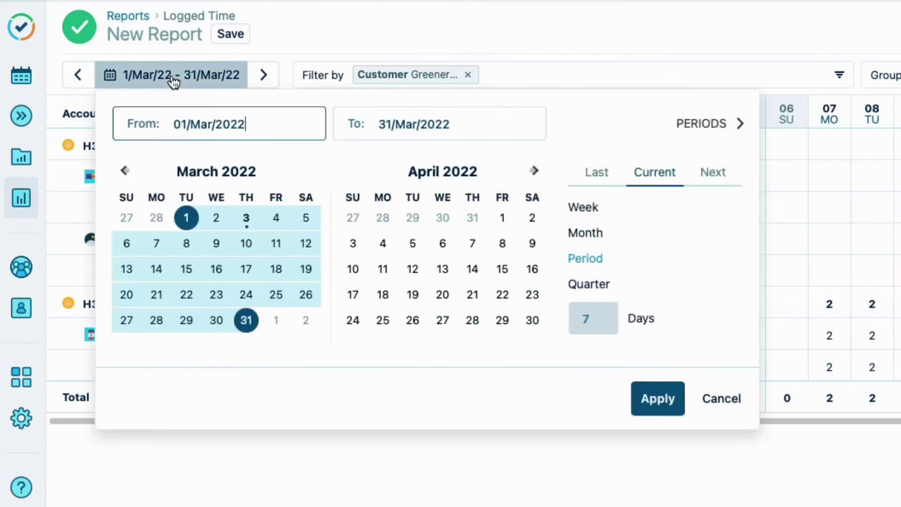
left_click(598, 175)
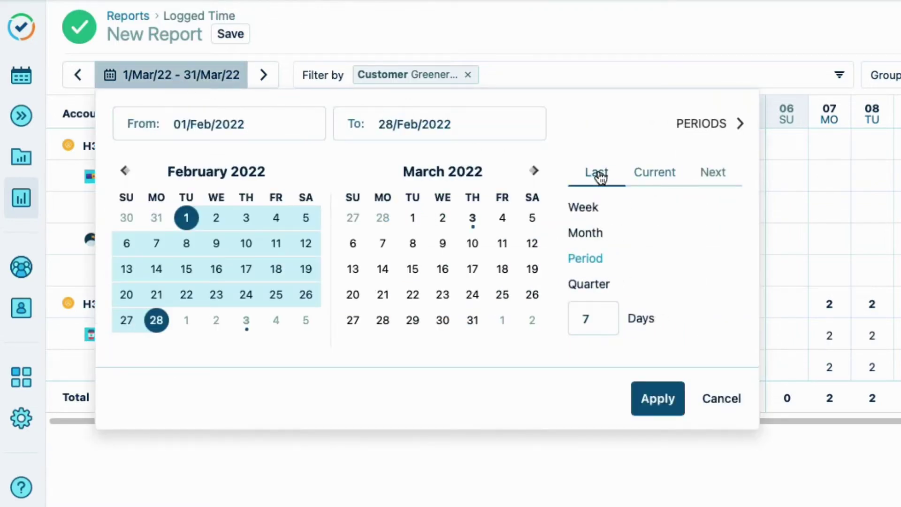
left_click(585, 235)
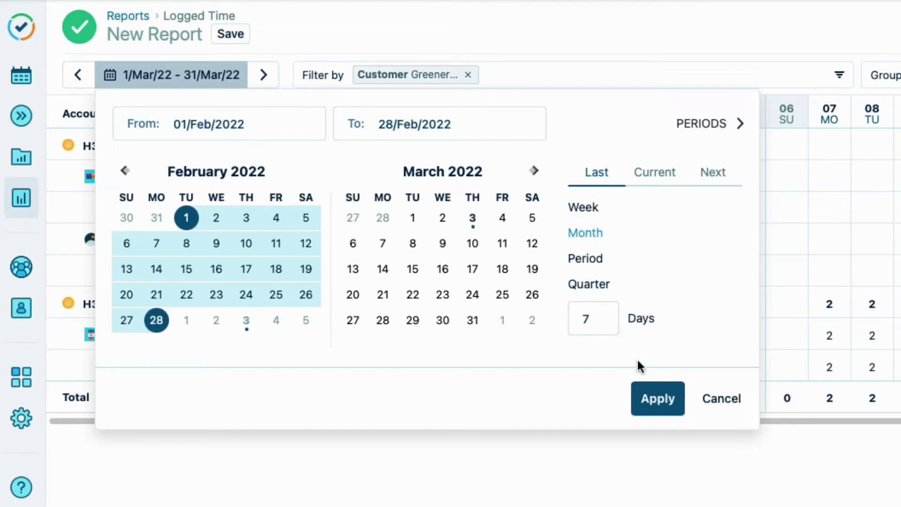
left_click(655, 400)
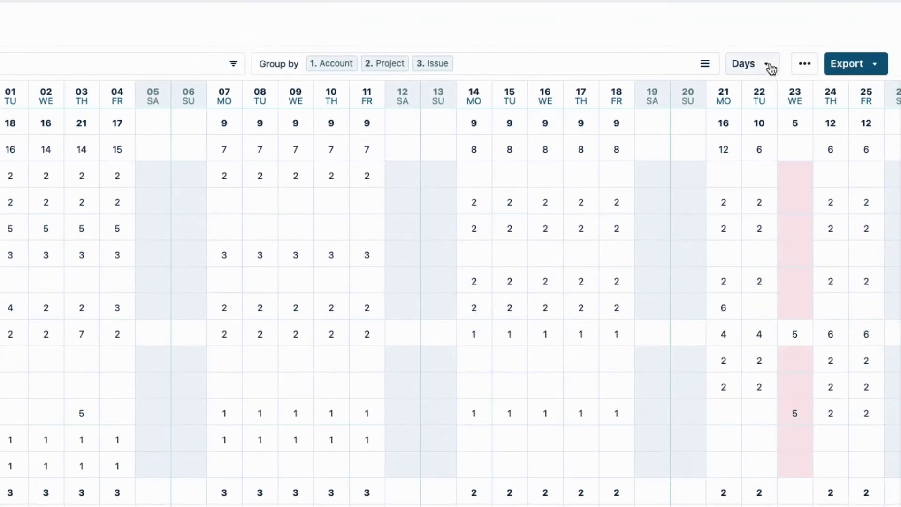
Switch the report columns from Days to Weeks
left_click(770, 68)
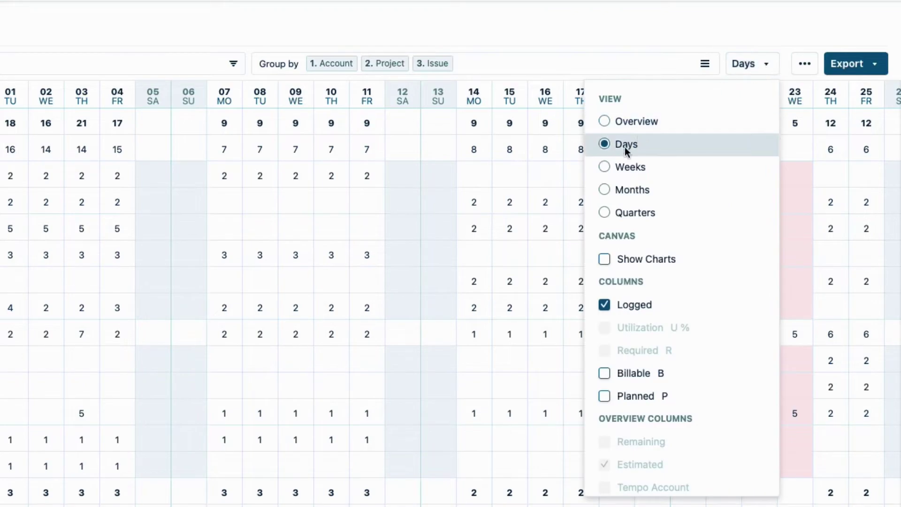
left_click(605, 166)
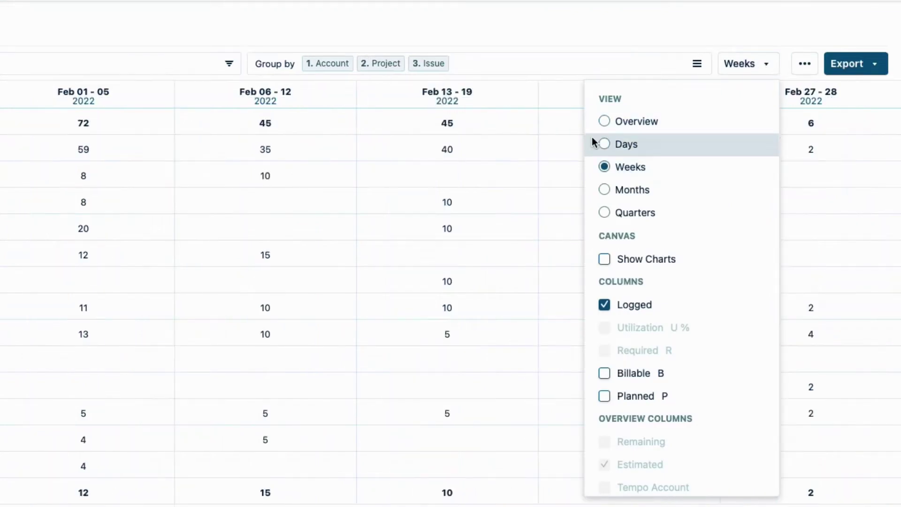
left_click(548, 21)
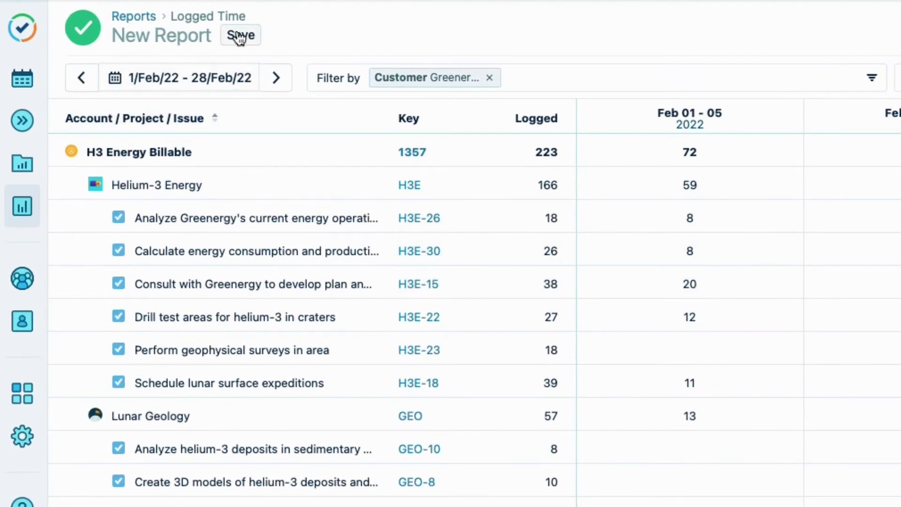
Save the report titled 'Greenergy Customer Accounts - Monthly', removing the 'Customer:' prefix
left_click(240, 37)
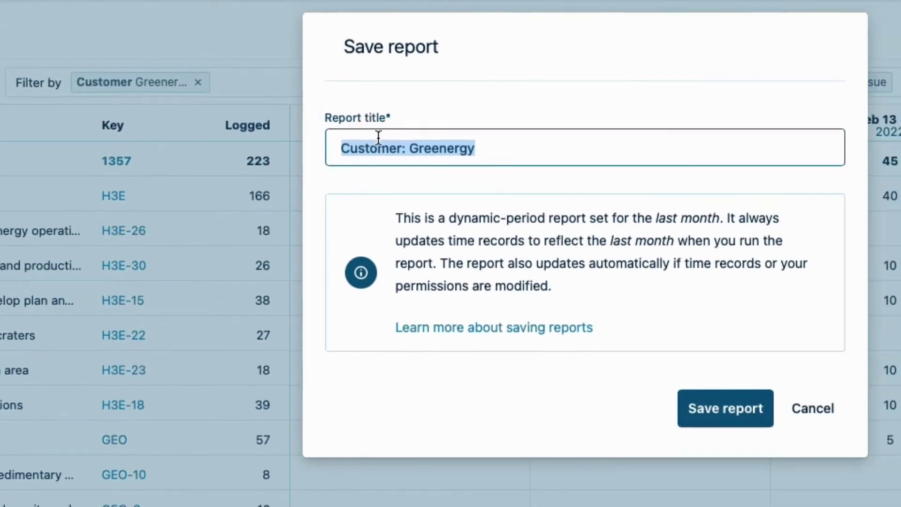
left_click(409, 149)
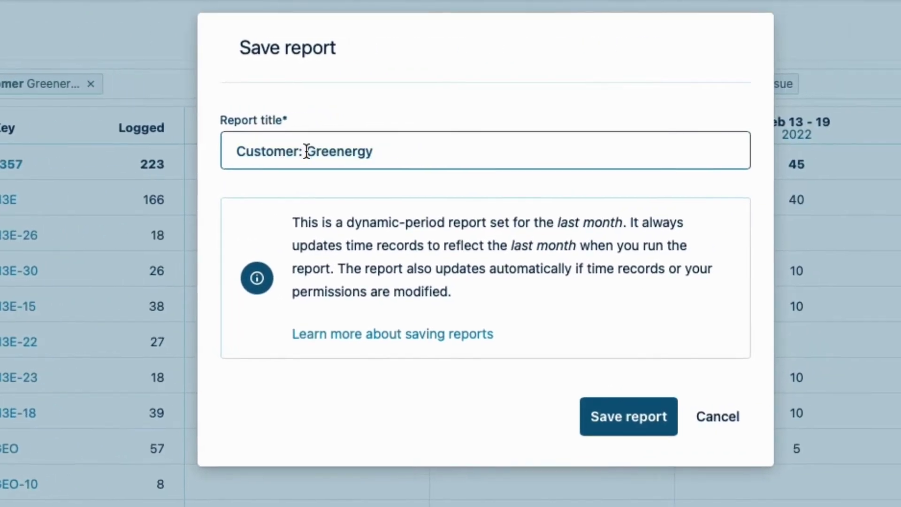
key("BackSpace")
key("BackSpace")
key("BackSpace")
key("BackSpace")
key("BackSpace")
key("BackSpace")
key("BackSpace")
key("BackSpace")
key("BackSpace")
key("BackSpace")
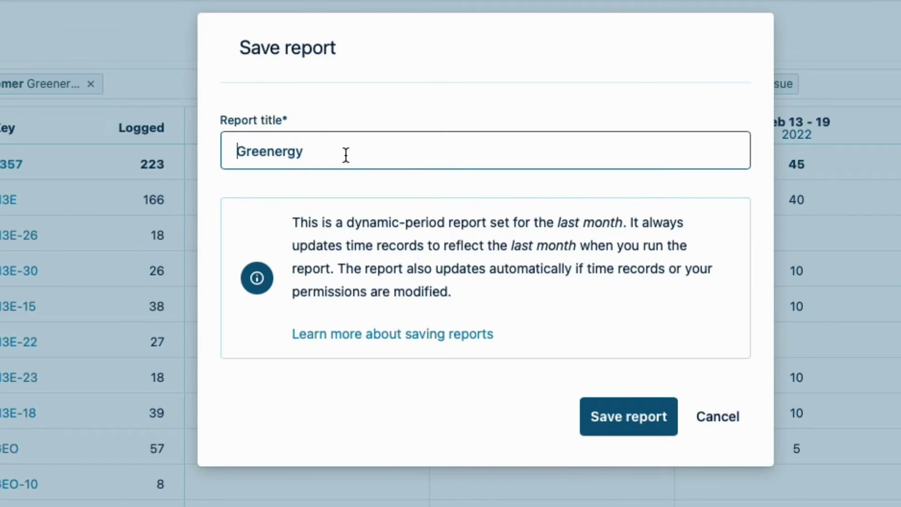
left_click(336, 149)
type("Customer Accounts - Monthly")
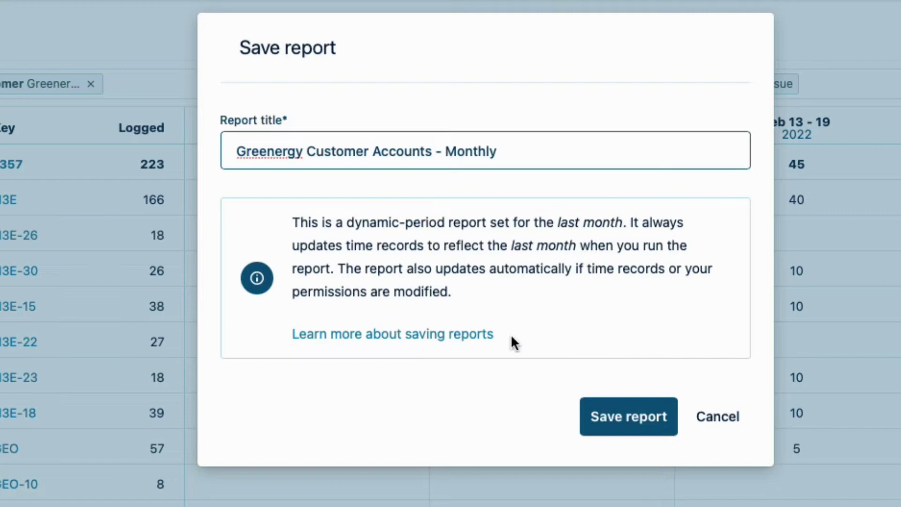
left_click(630, 418)
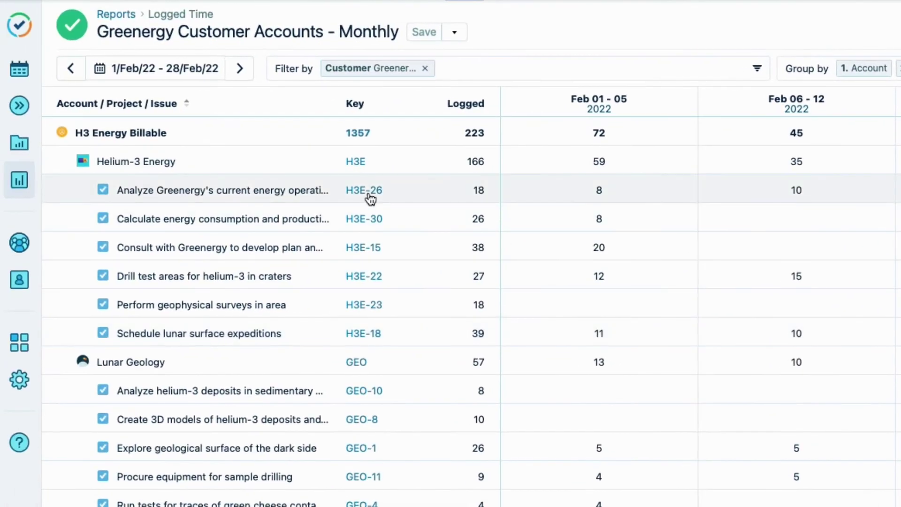
Reopen the saved Greenergy Customer Accounts - Monthly report and share it with a colleague
left_click(117, 15)
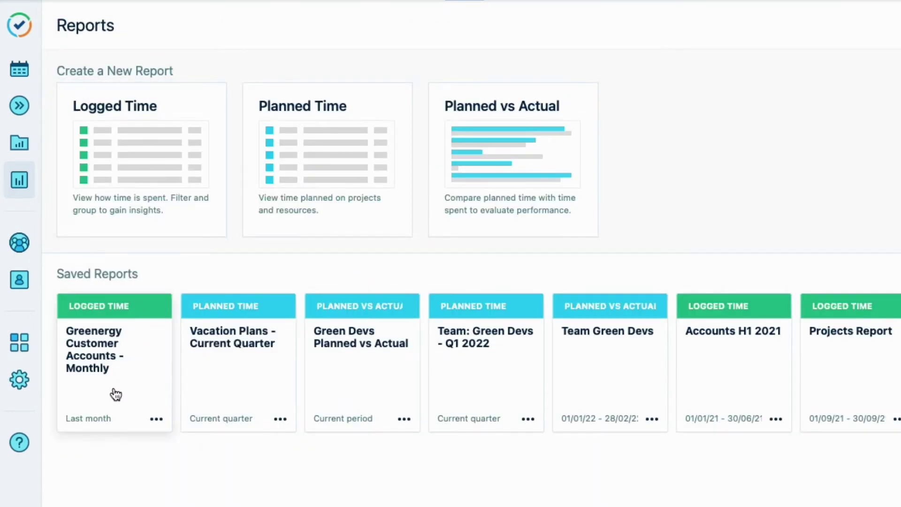
left_click(98, 347)
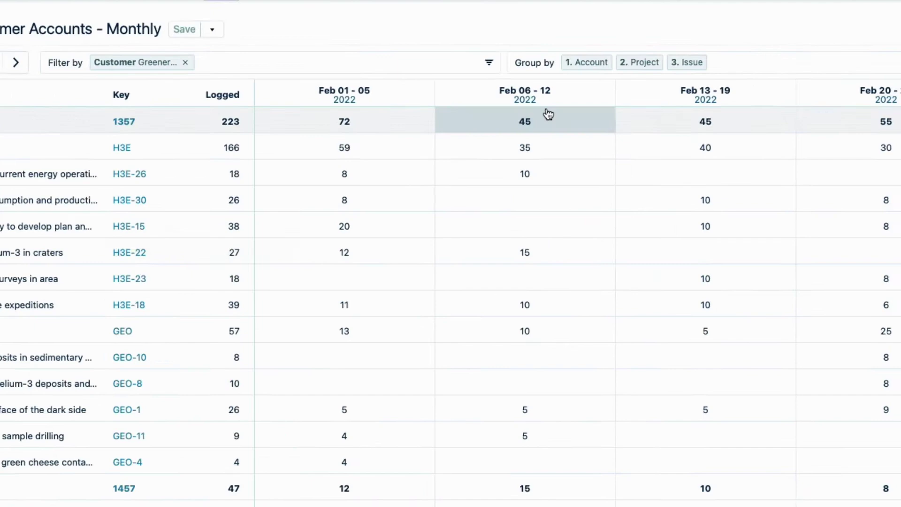
left_click(867, 21)
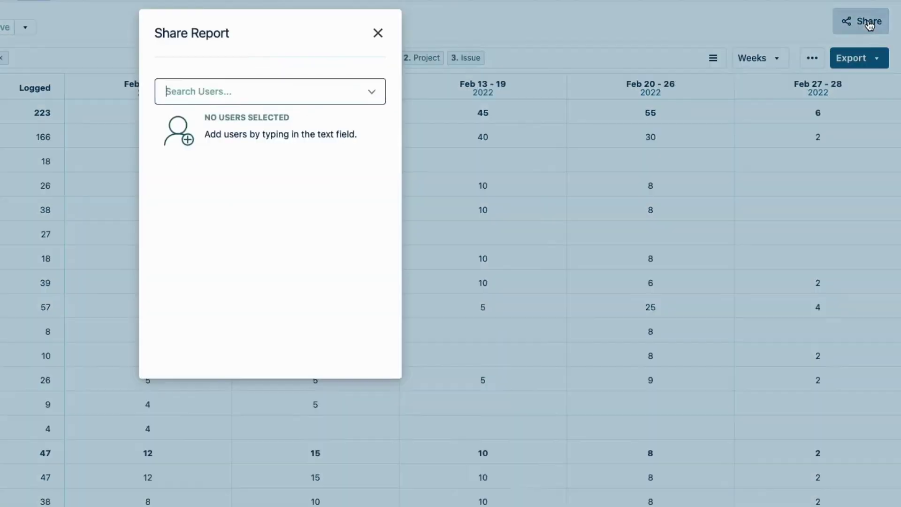
left_click(223, 100)
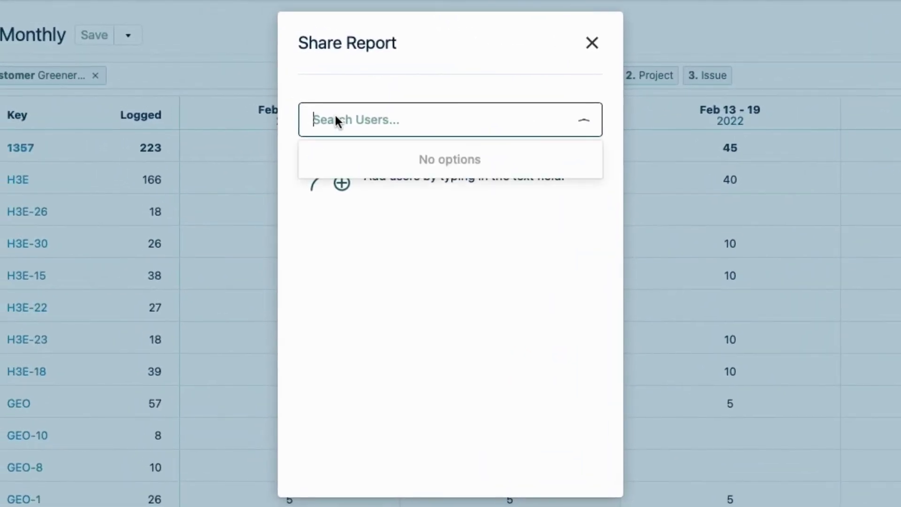
type("Saul")
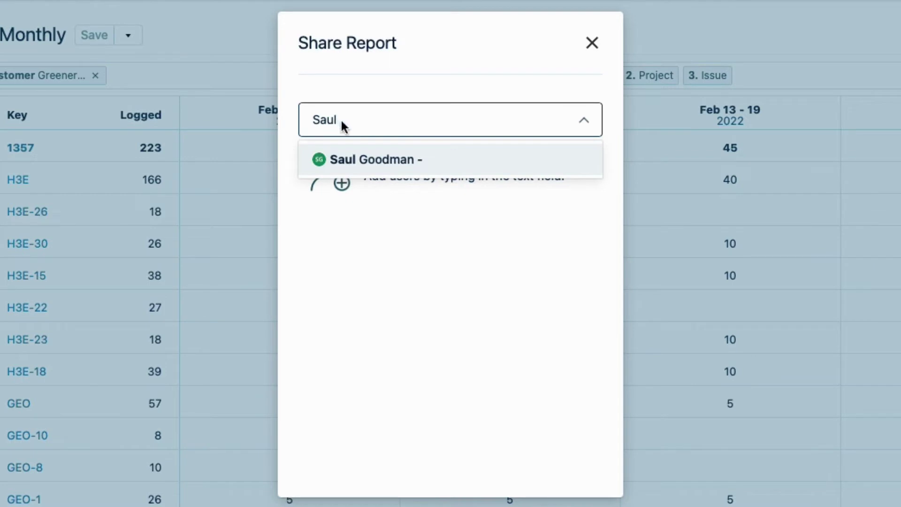
left_click(347, 155)
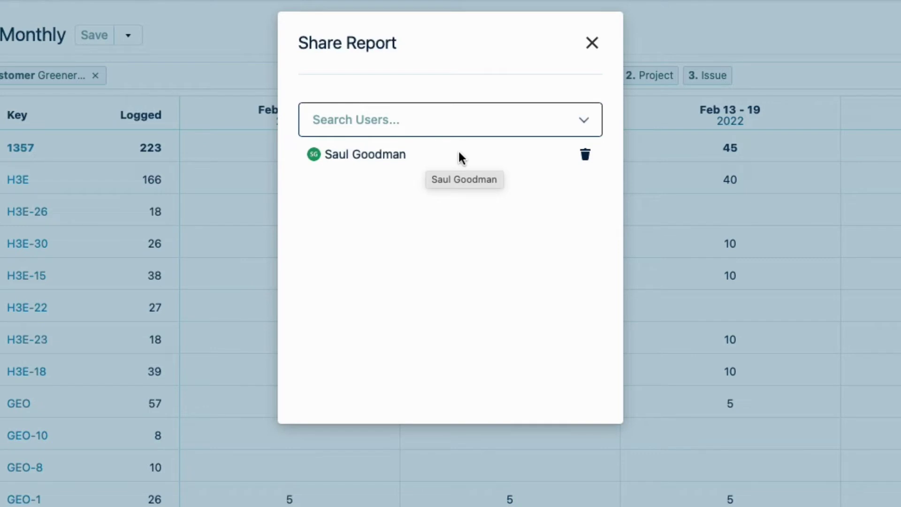
left_click(593, 43)
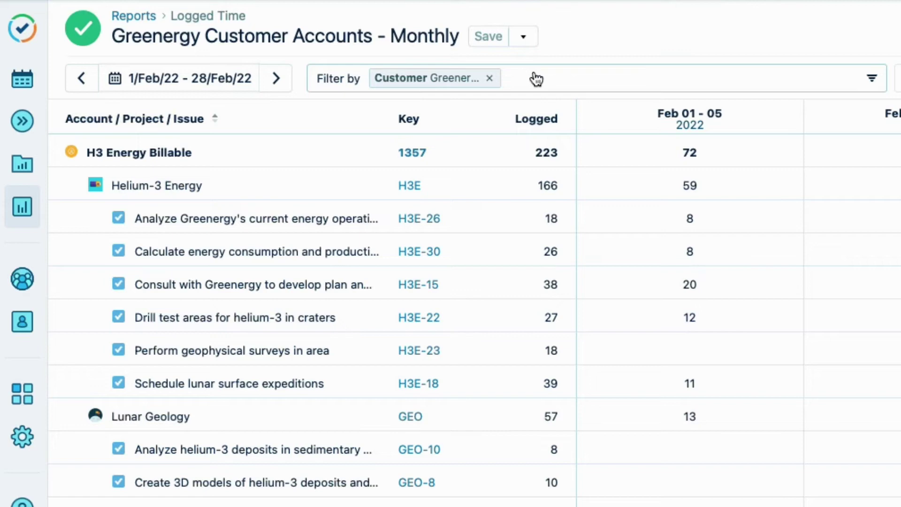
Add a Category Types filter that includes only Billable
left_click(548, 81)
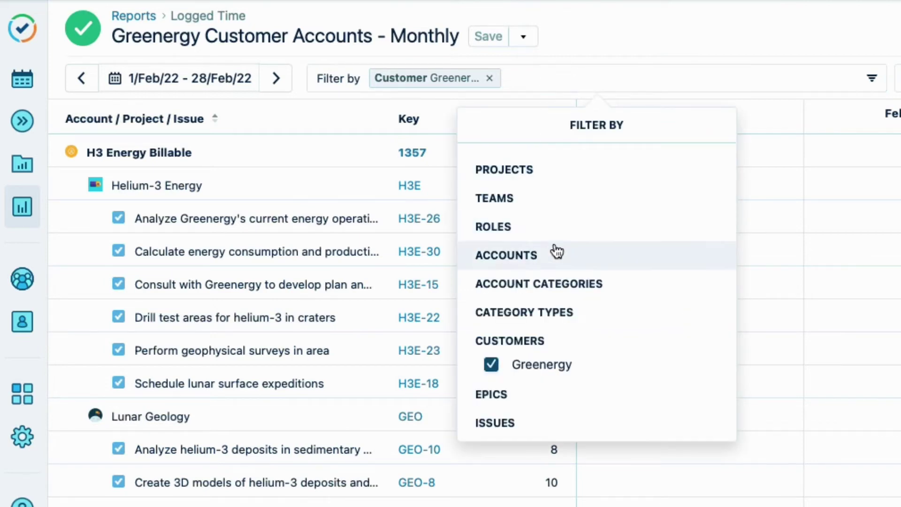
left_click(585, 315)
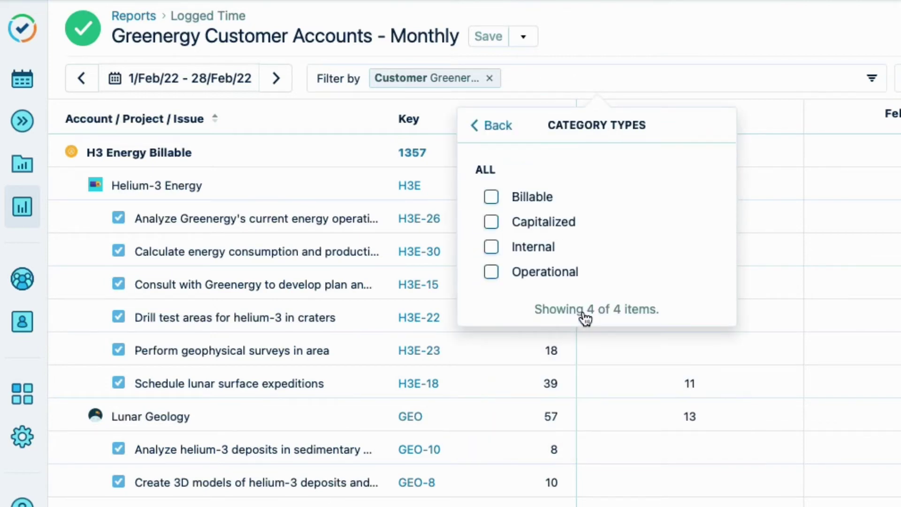
left_click(492, 197)
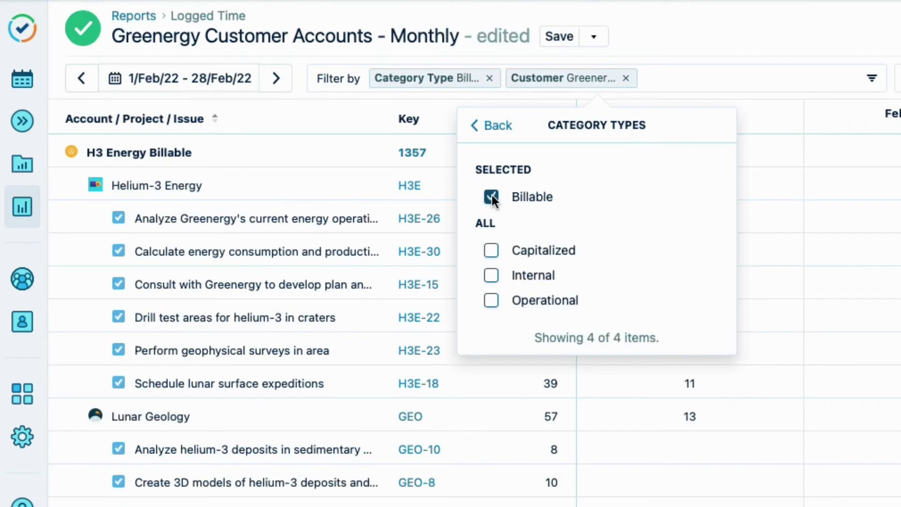
left_click(648, 33)
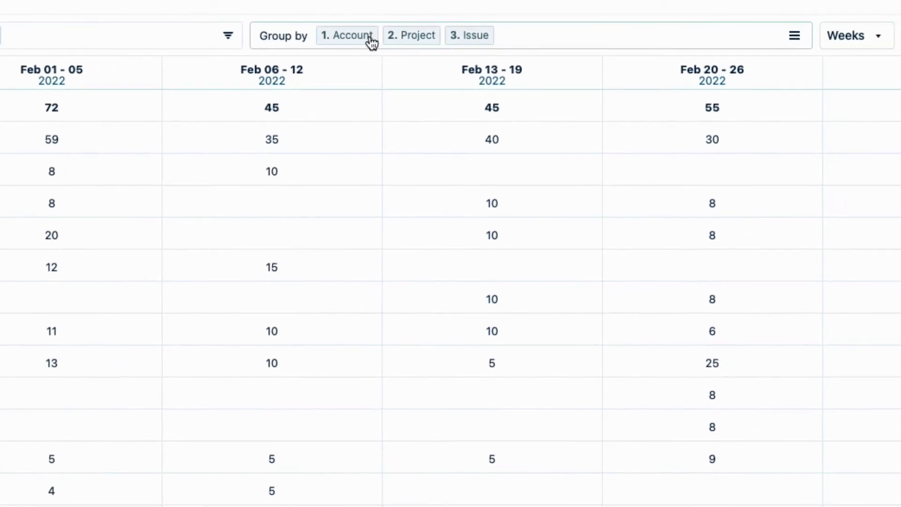
Drop Account grouping and add User and Worklog levels after Project and Issue
left_click(374, 42)
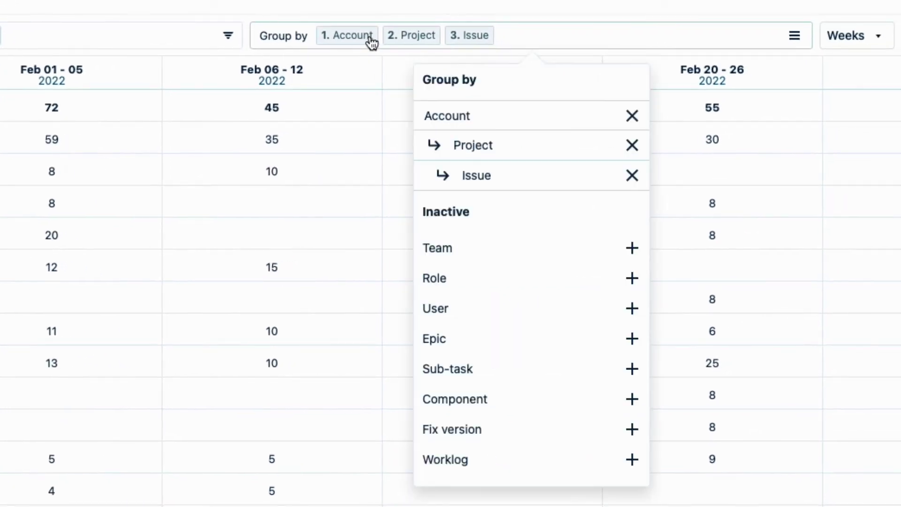
left_click(633, 117)
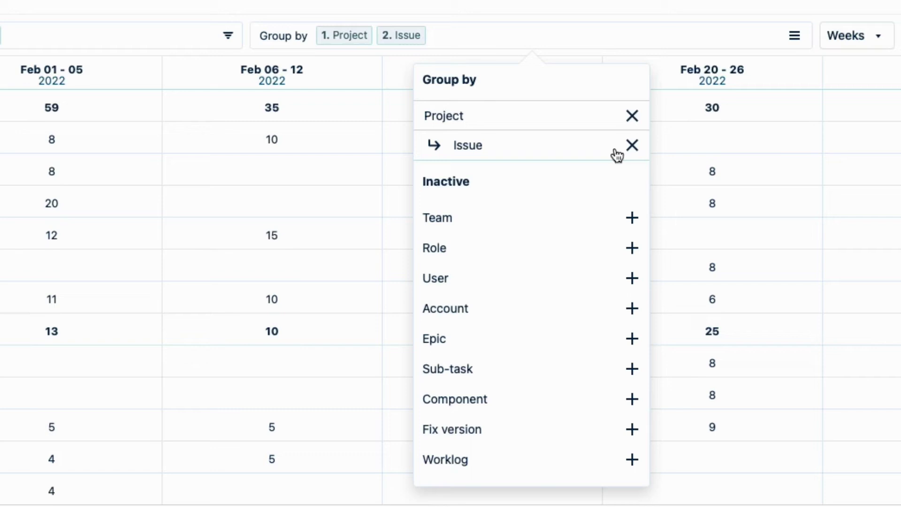
left_click(569, 282)
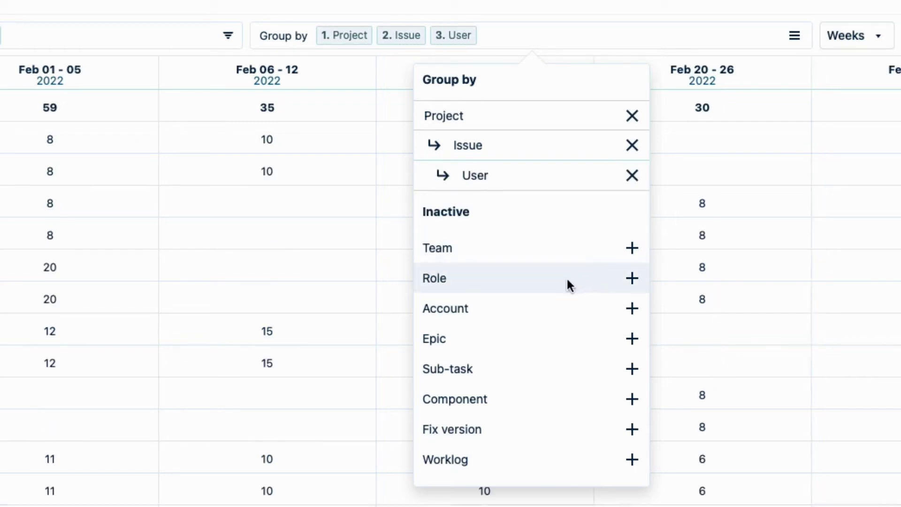
left_click(545, 461)
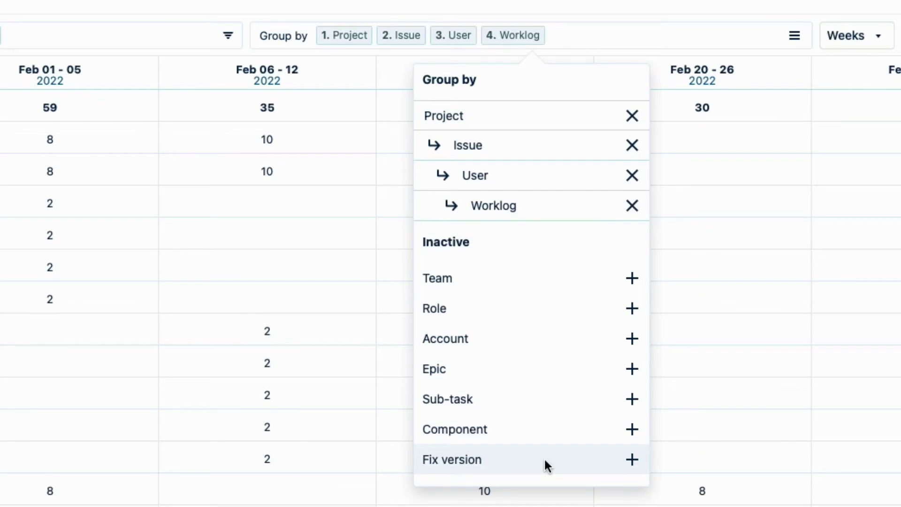
left_click(338, 1)
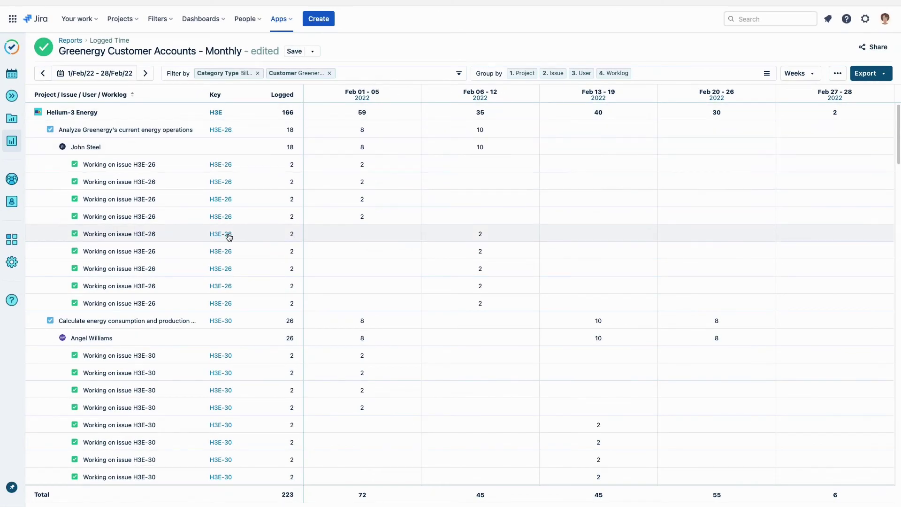
scroll(227, 235, "down", 2)
scroll(228, 237, "down", 10)
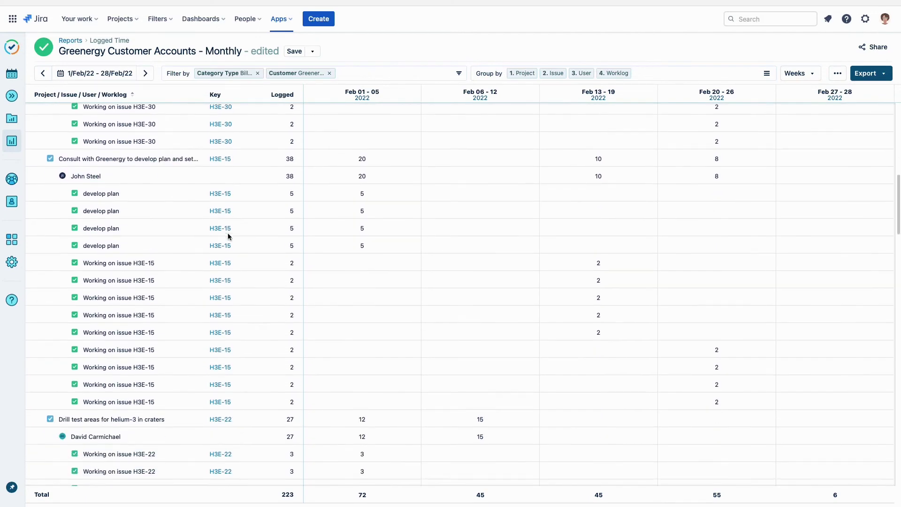
scroll(228, 236, "down", 15)
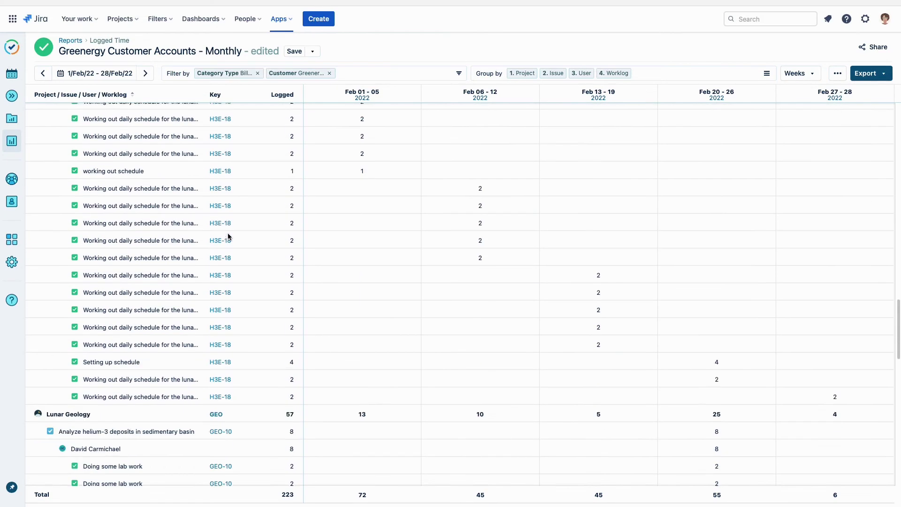
scroll(228, 235, "down", 15)
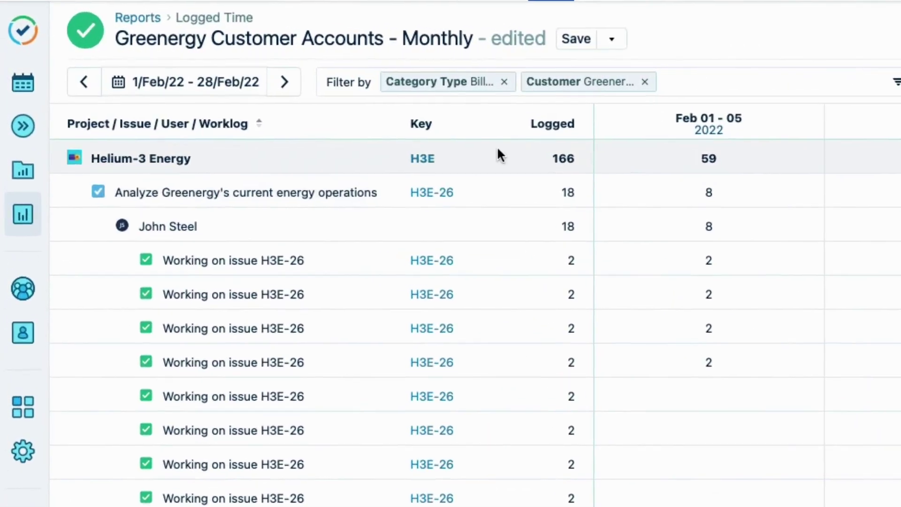
Save a copy titled 'Greenergy Billable Accounts - Monthly', removing 'Copy of'
left_click(612, 39)
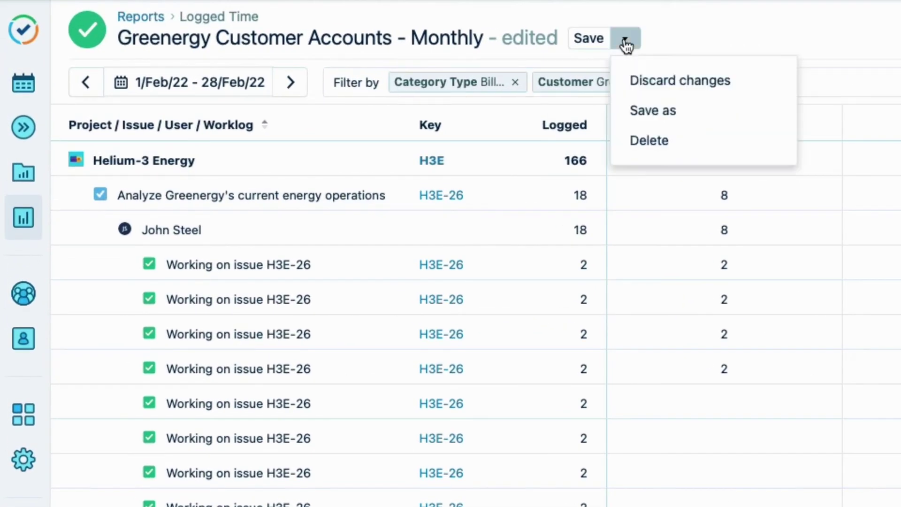
left_click(701, 111)
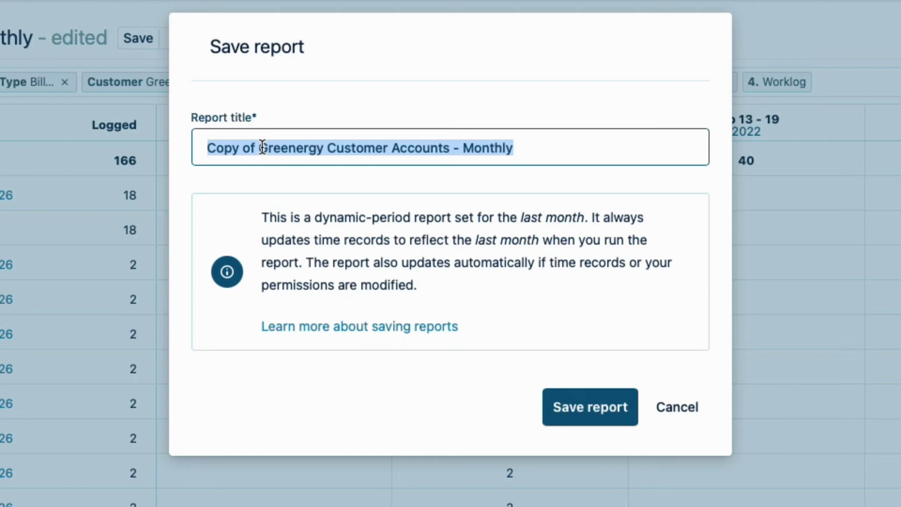
left_click(263, 147)
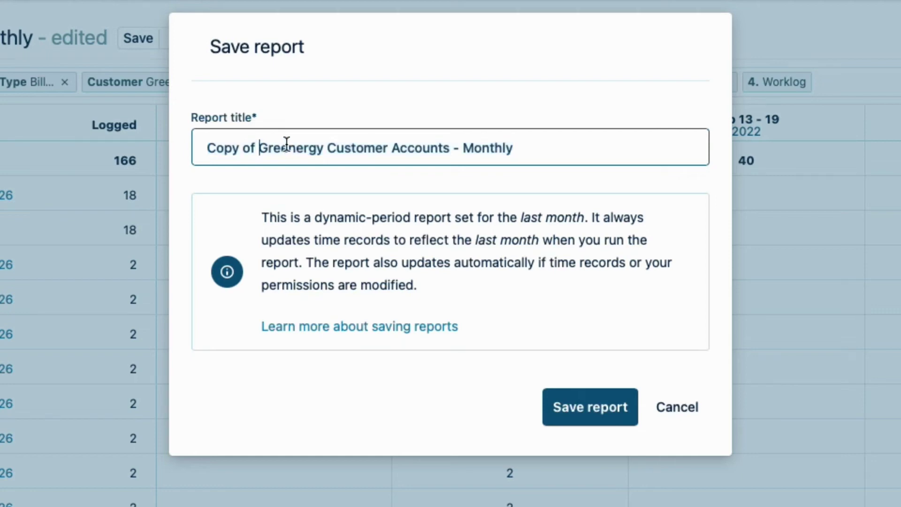
key("BackSpace")
key("BackSpace")
key("BackSpace")
key("BackSpace")
key("BackSpace")
key("BackSpace")
key("BackSpace")
key("BackSpace")
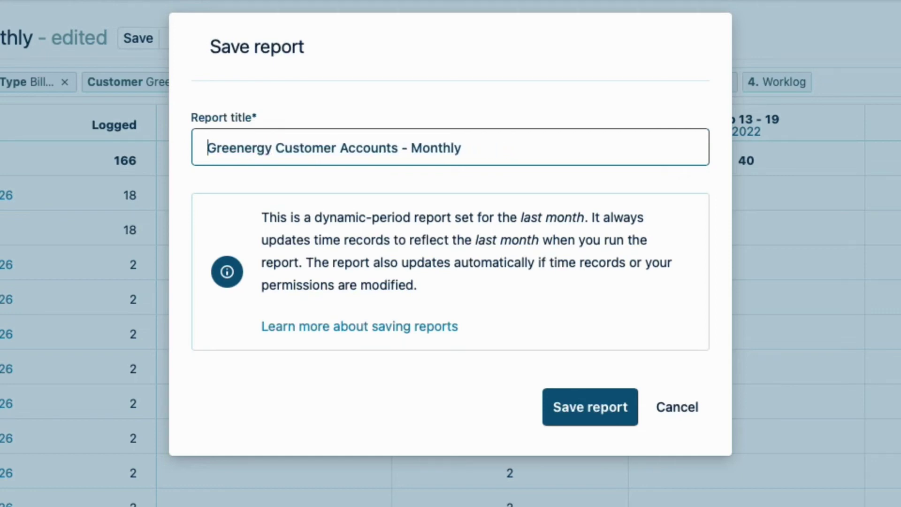
double_click(317, 147)
type("Billable")
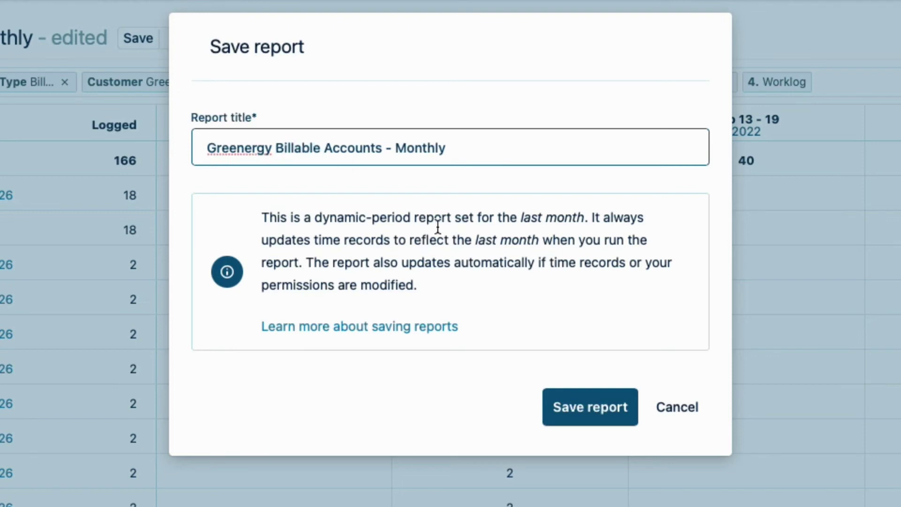
left_click(602, 415)
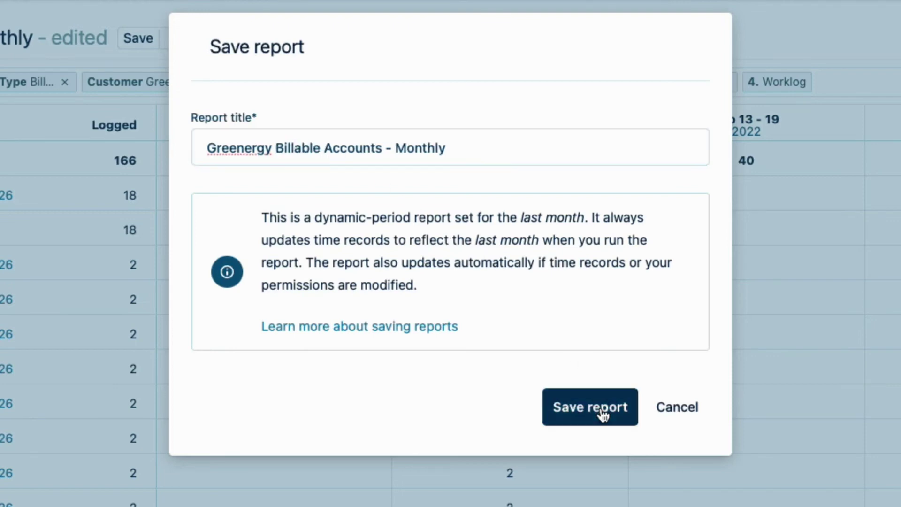
Share the report with a colleague, then export its data as an XLS file
left_click(876, 48)
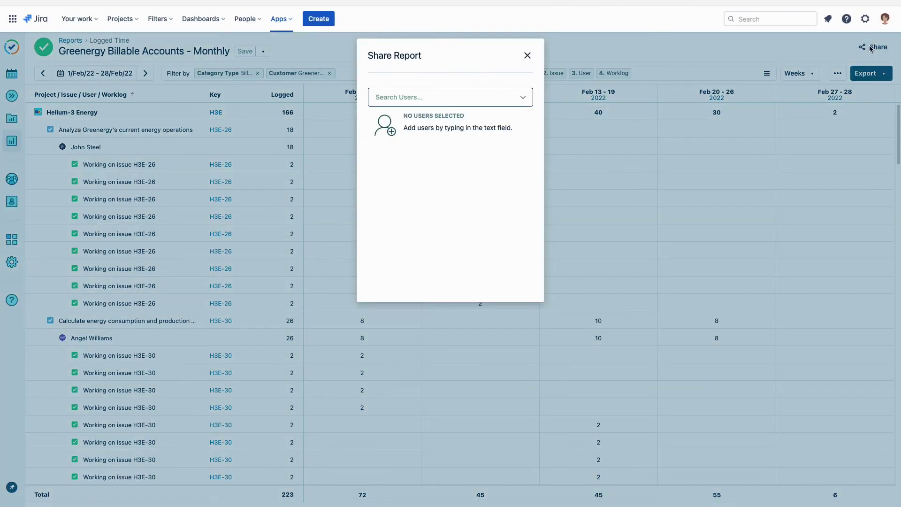
left_click(461, 97)
type("Sa")
left_click(456, 118)
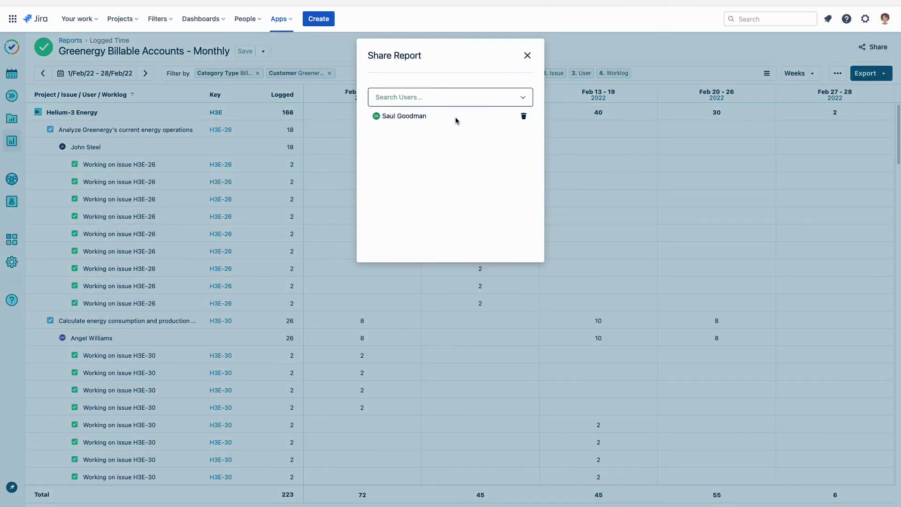
left_click(527, 55)
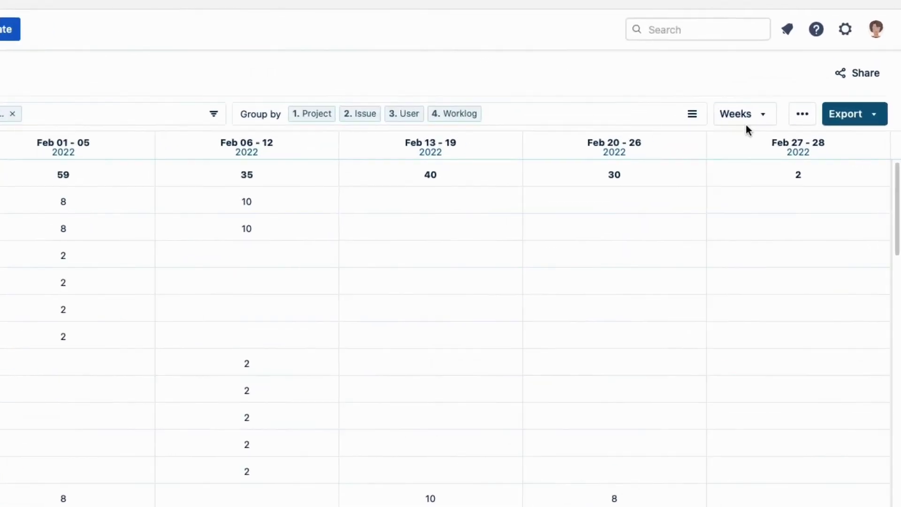
left_click(867, 143)
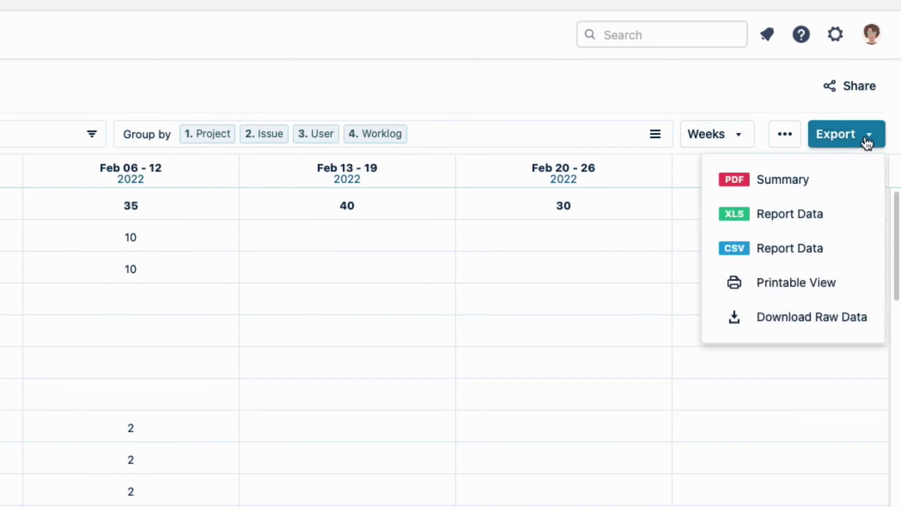
left_click(825, 216)
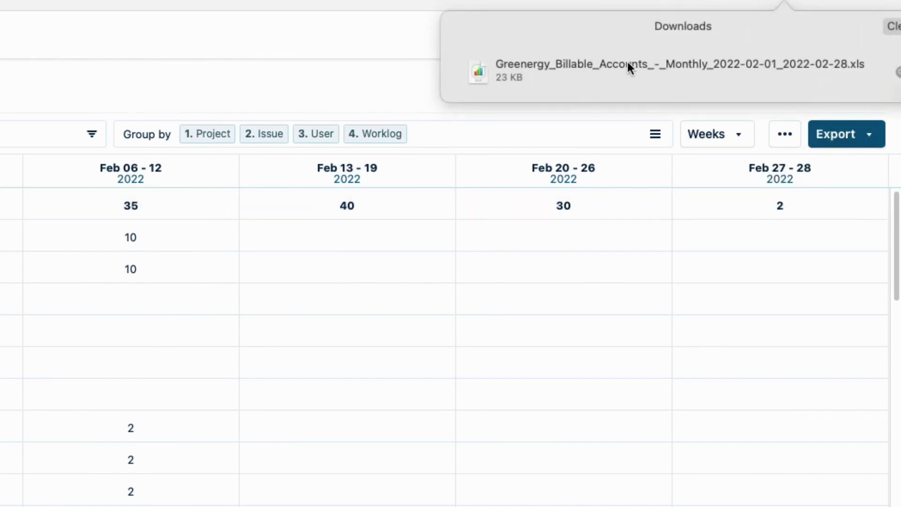
double_click(612, 64)
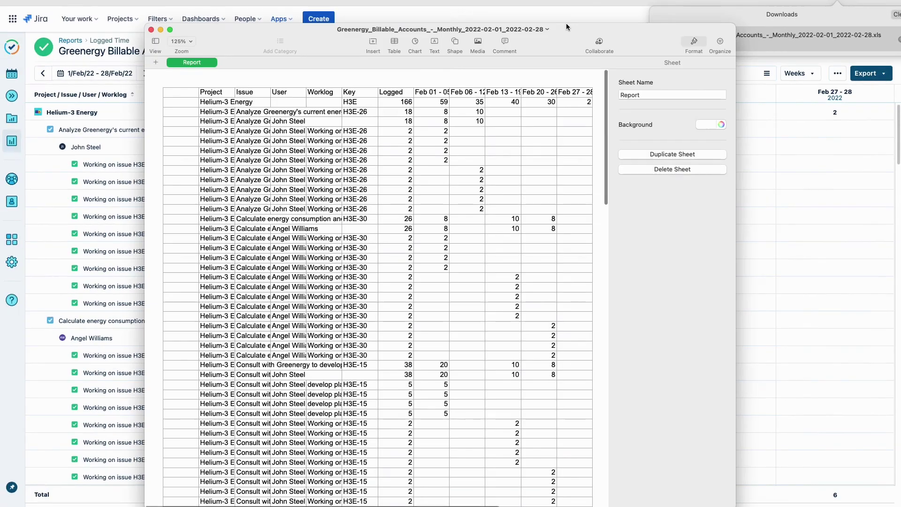
scroll(337, 322, "down", 15)
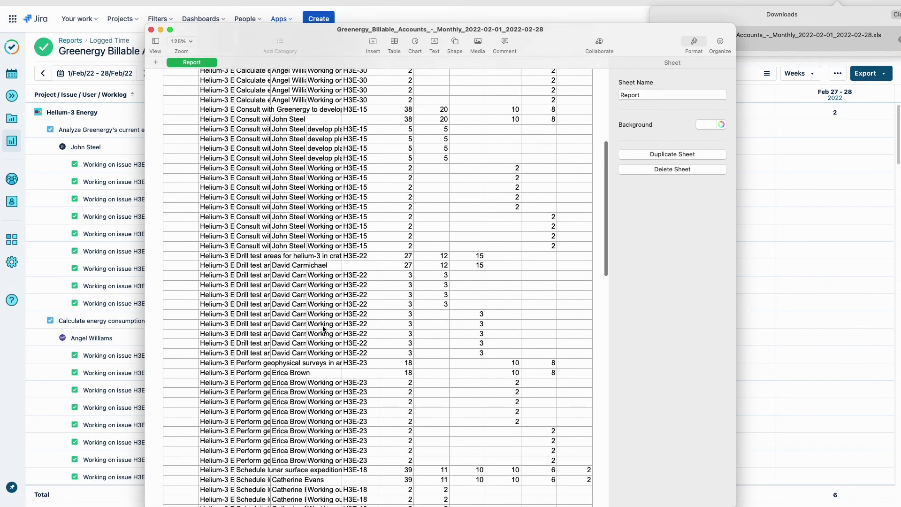
scroll(323, 328, "down", 7)
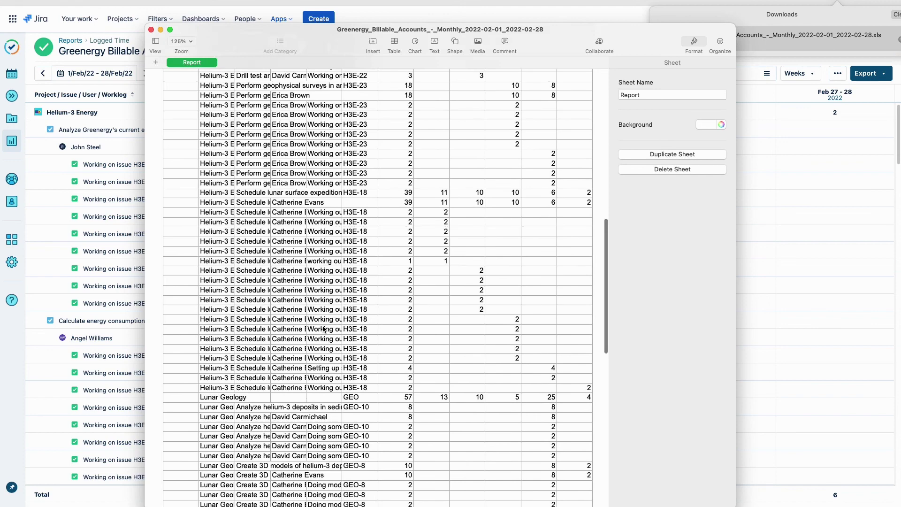
scroll(324, 329, "up", 20)
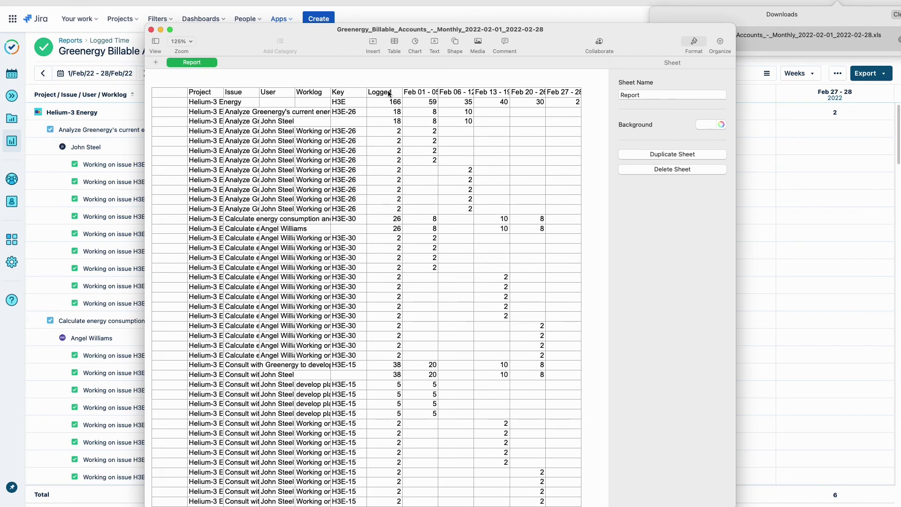
left_click(152, 29)
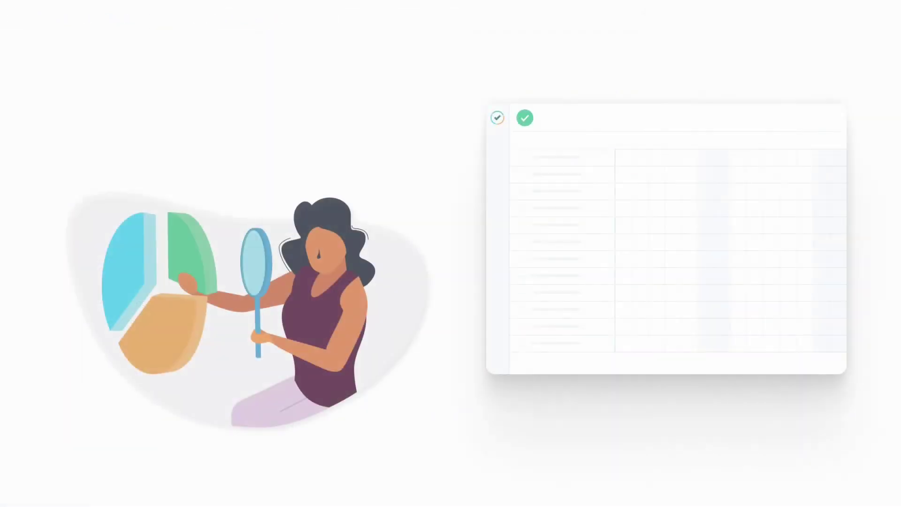